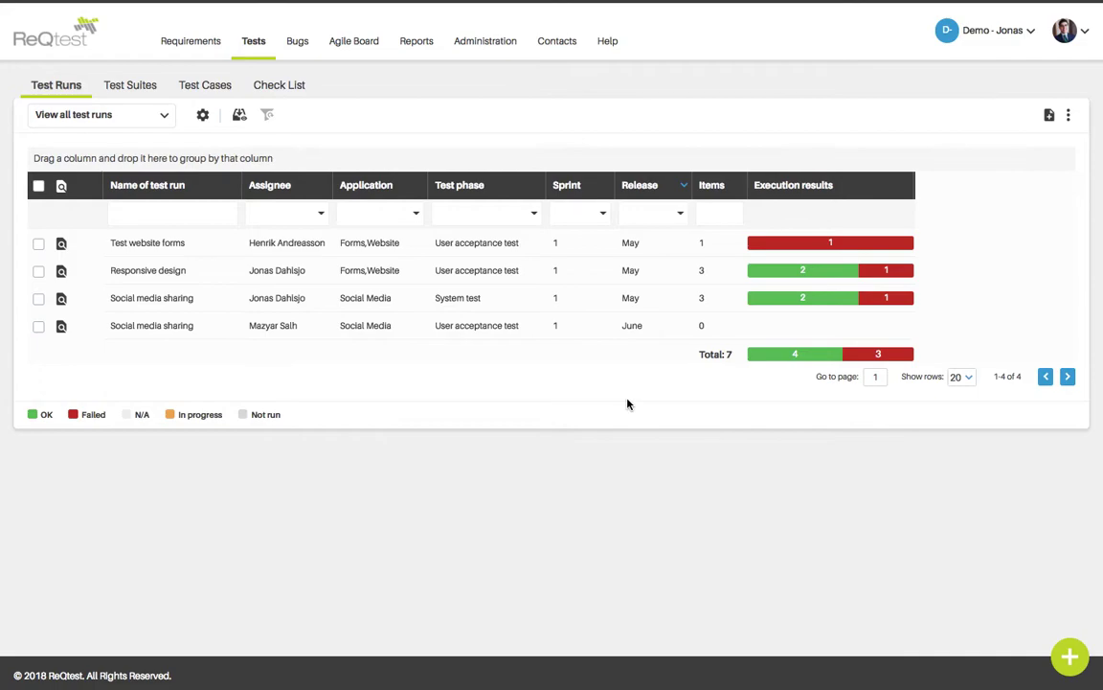
Start a new test run and discard it without saving
{"action": "left_click", "coordinate": [1048, 115]}
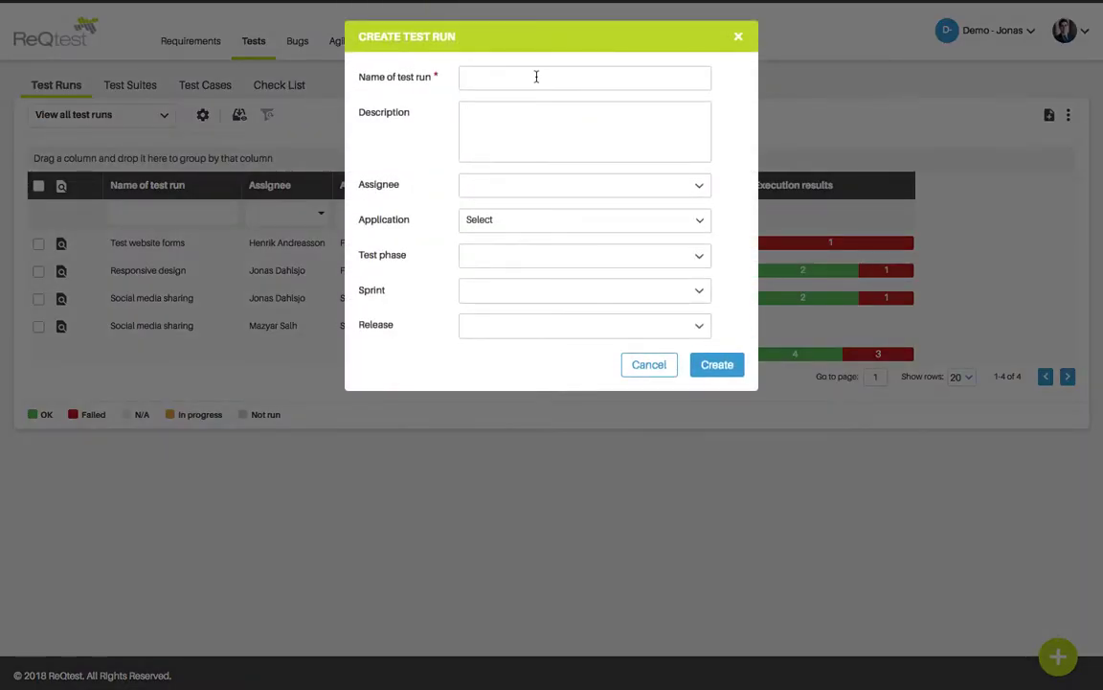
{"action": "left_click", "coordinate": [536, 82]}
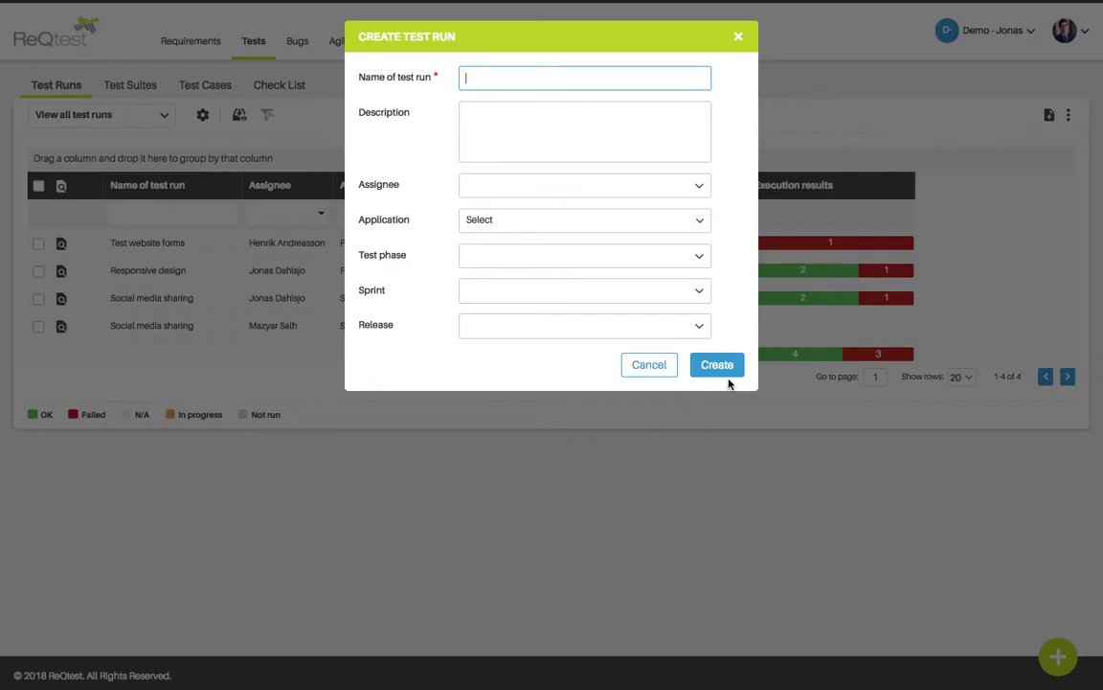
{"action": "key", "text": "Escape"}
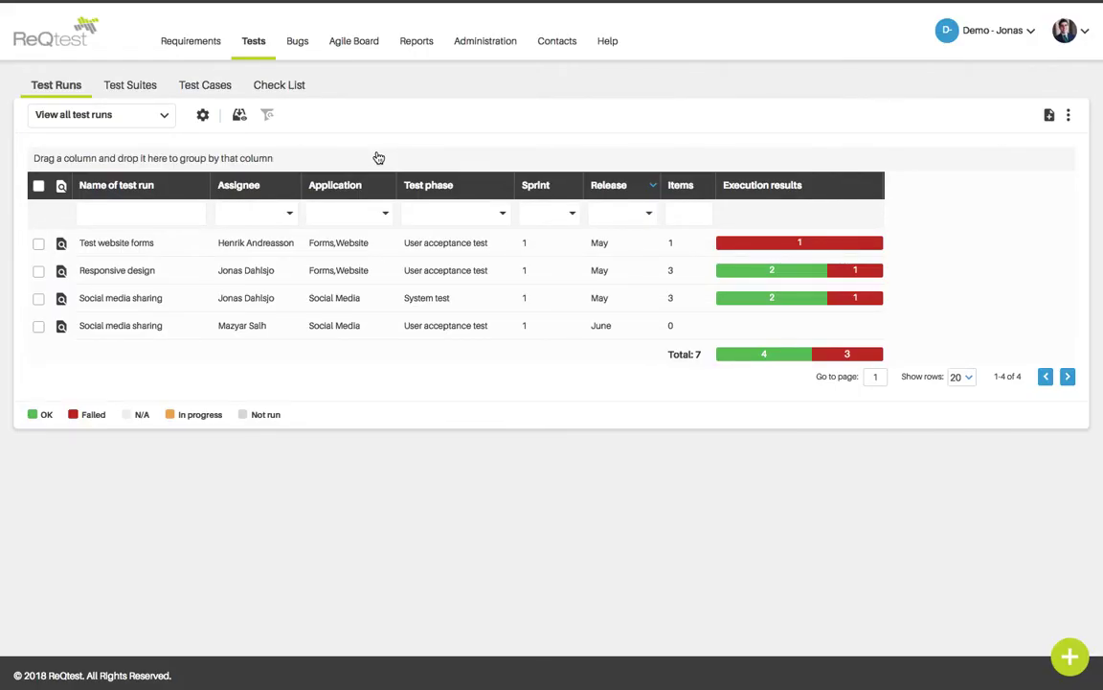
Open the Responsive design run and expand its TEST REPORT chart and CONTENTS (3) list
{"action": "left_click", "coordinate": [178, 273]}
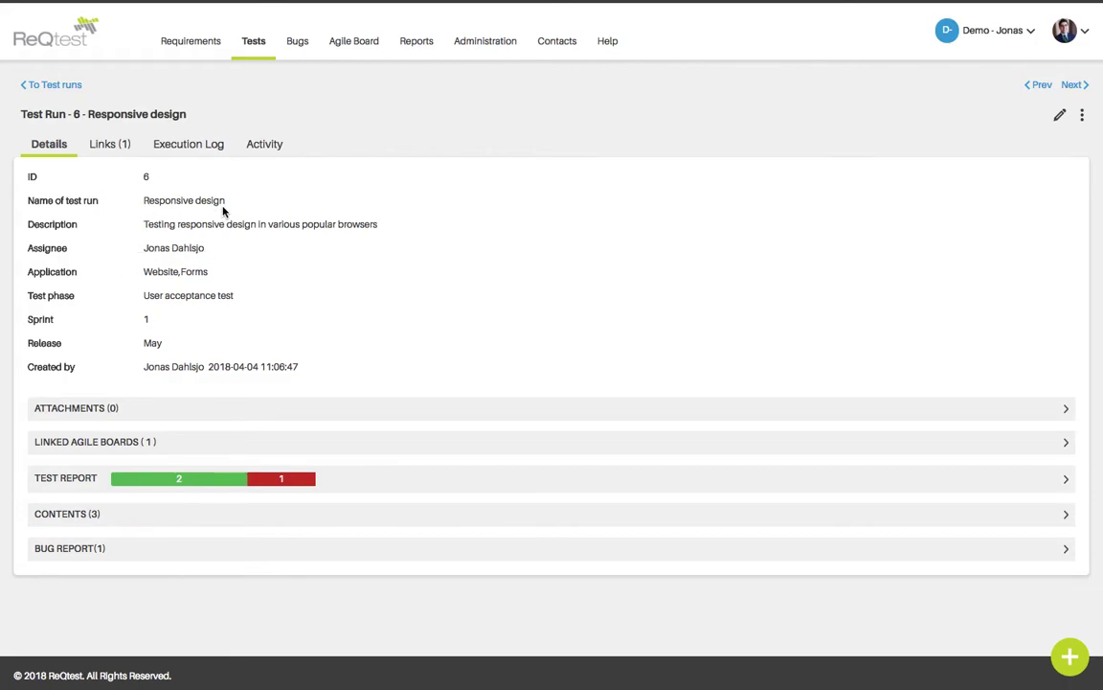
{"action": "left_click", "coordinate": [343, 486]}
{"action": "scroll", "coordinate": [343, 485], "scroll_direction": "down", "scroll_amount": 3}
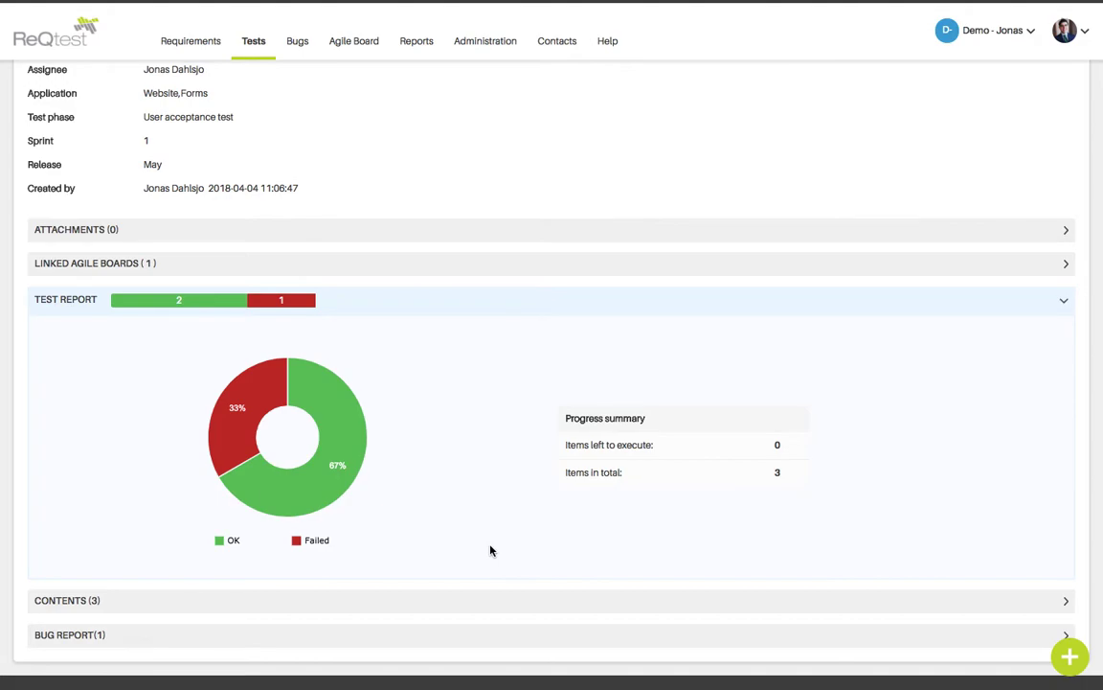
{"action": "left_click", "coordinate": [153, 601]}
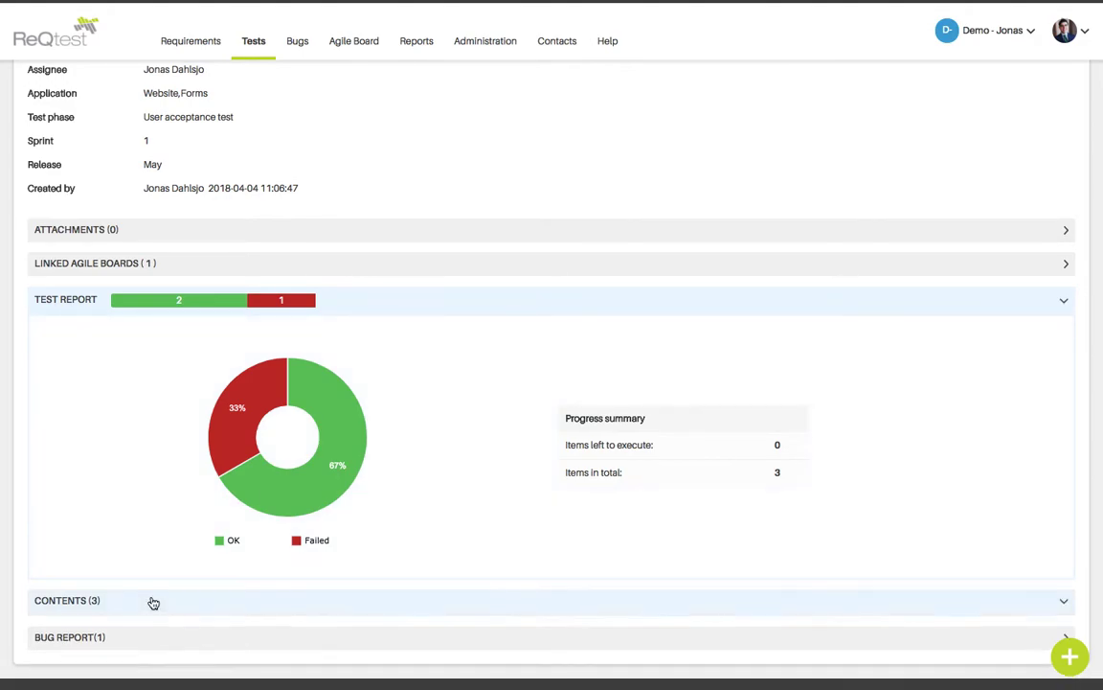
{"action": "scroll", "coordinate": [366, 593], "scroll_direction": "down", "scroll_amount": 3}
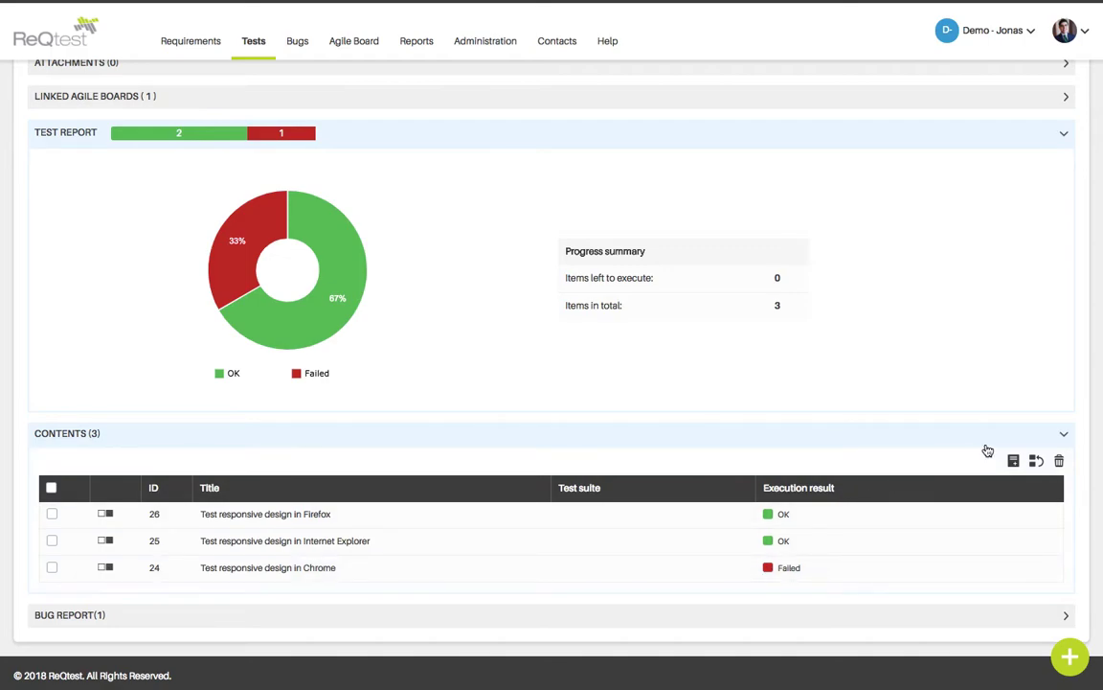
Add test cases 27 (Fill data into contact forms) and 26 plus the Usability checklist to the run
{"action": "left_click", "coordinate": [1014, 464]}
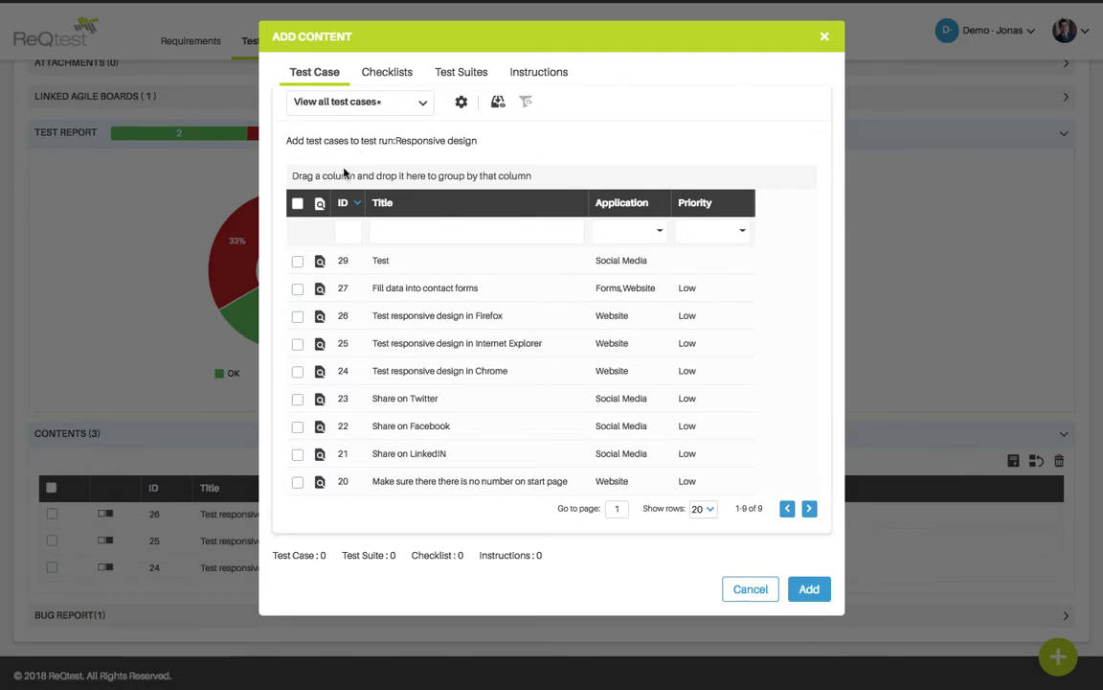
{"action": "left_click", "coordinate": [298, 289]}
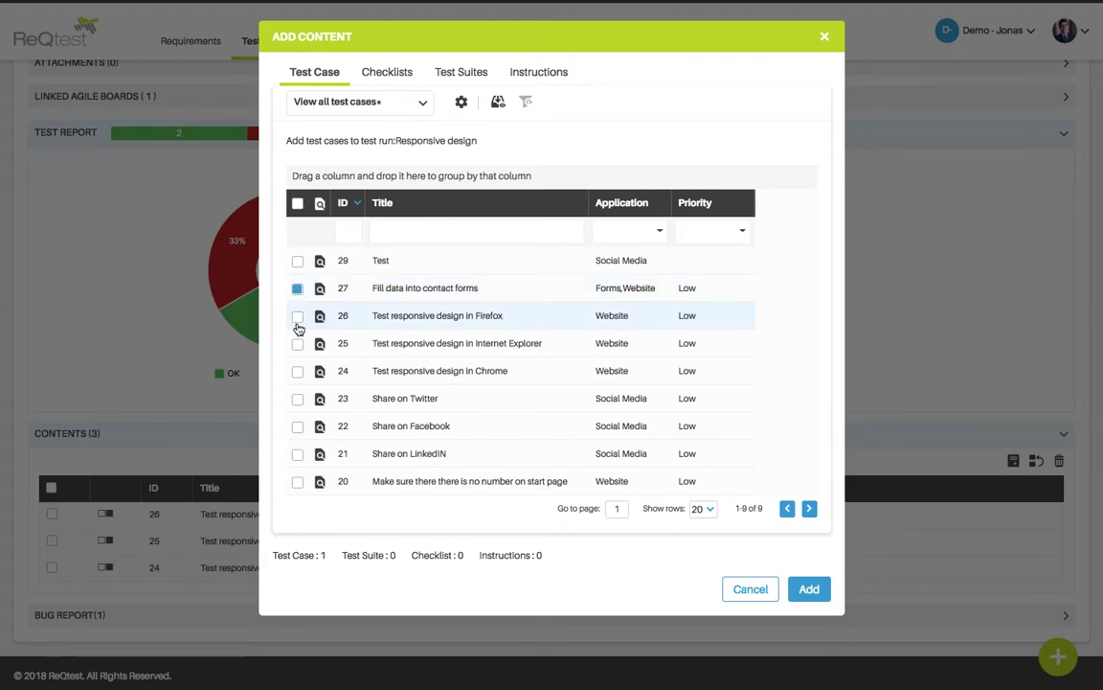
{"action": "left_click", "coordinate": [297, 317]}
{"action": "left_click", "coordinate": [393, 74]}
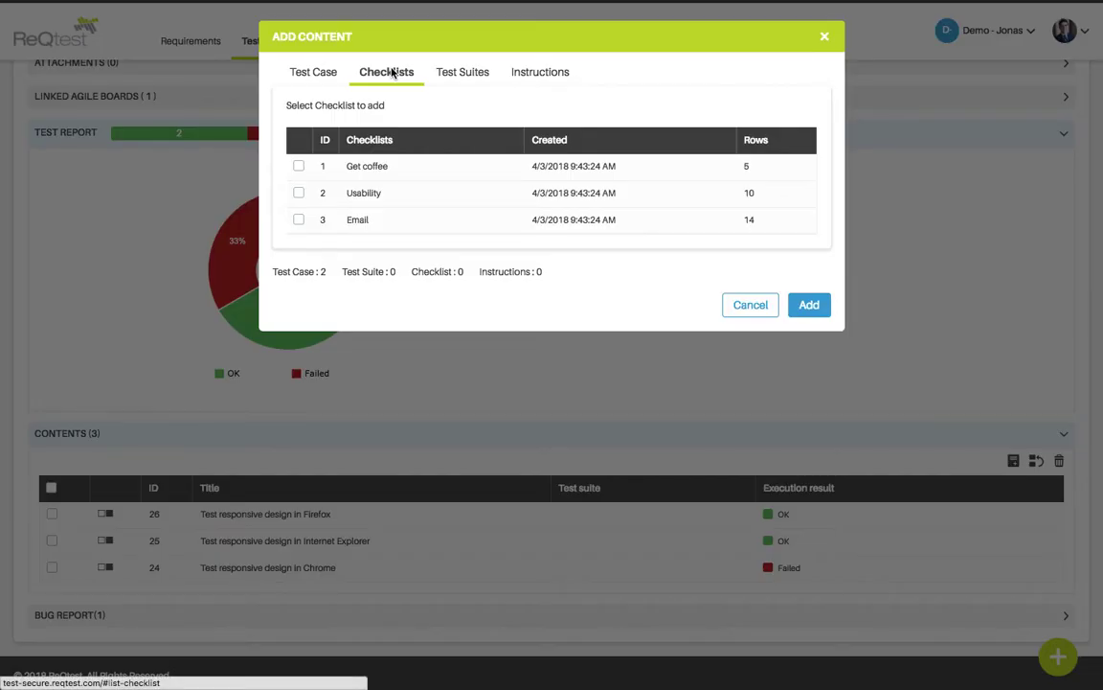
{"action": "left_click", "coordinate": [299, 192]}
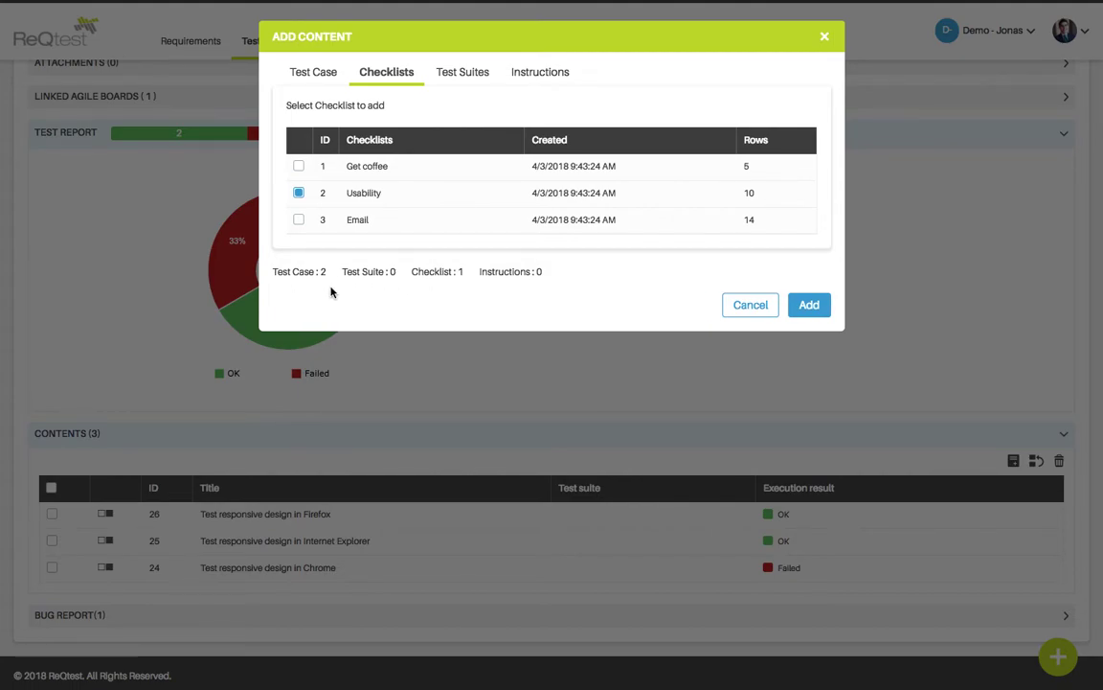
{"action": "left_click", "coordinate": [809, 305]}
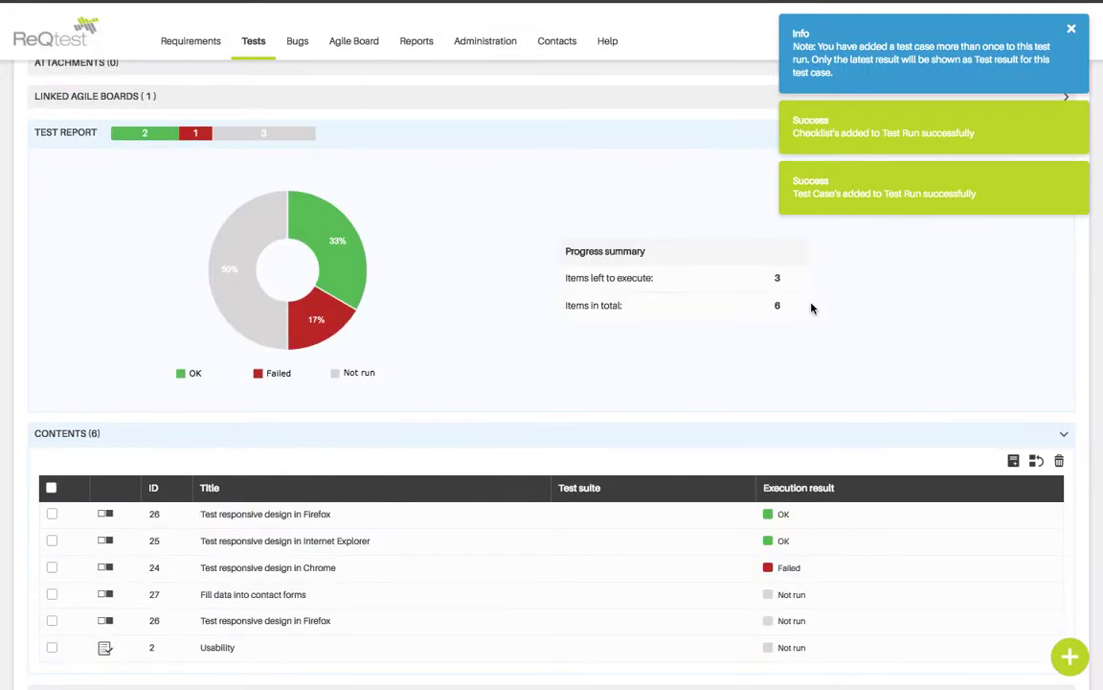
Expand the Fill data into contact forms row to reveal its test step
{"action": "scroll", "coordinate": [811, 307], "scroll_direction": "down", "scroll_amount": 2}
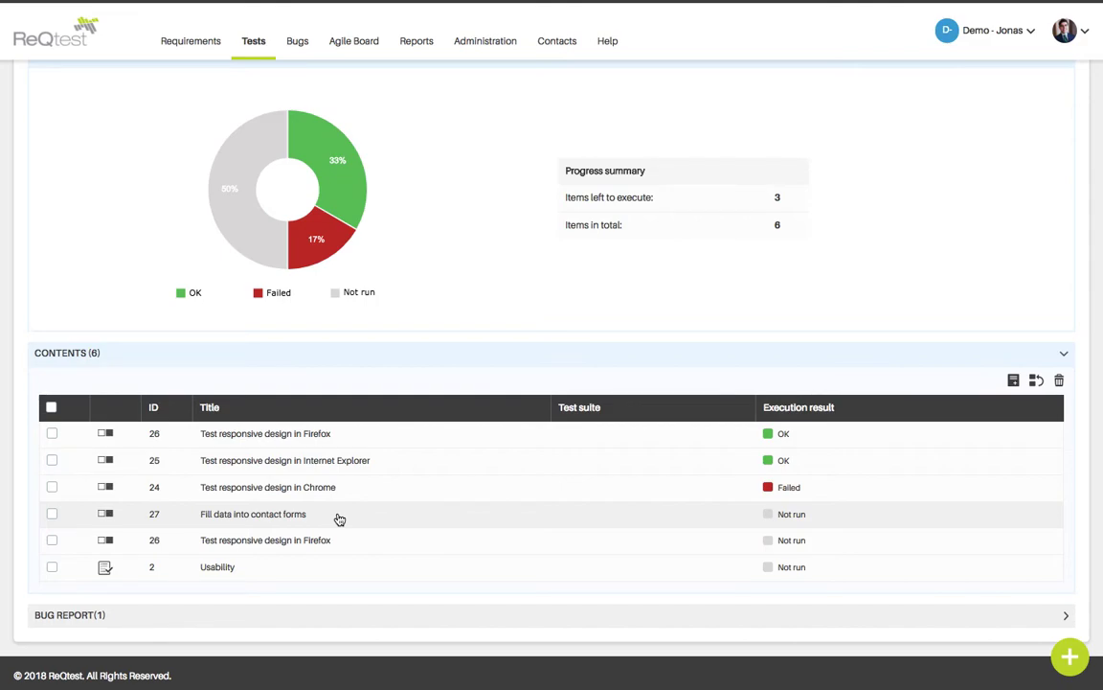
{"action": "left_click", "coordinate": [339, 518]}
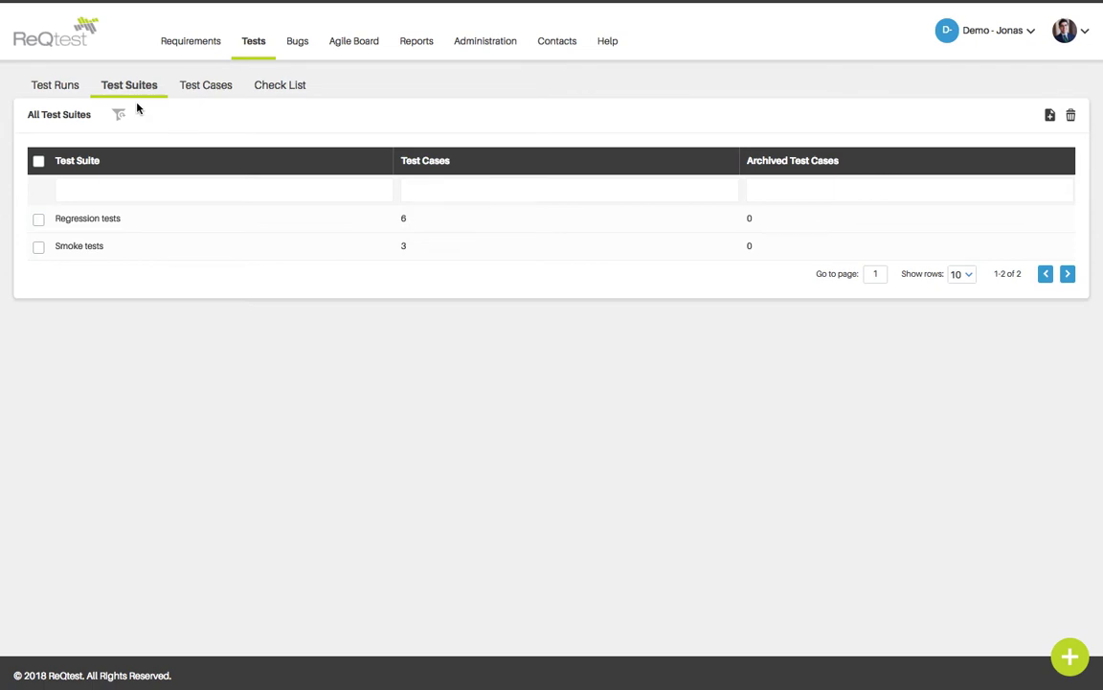
View the Smoke tests suite, then return to the test suites list
{"action": "left_click", "coordinate": [140, 251]}
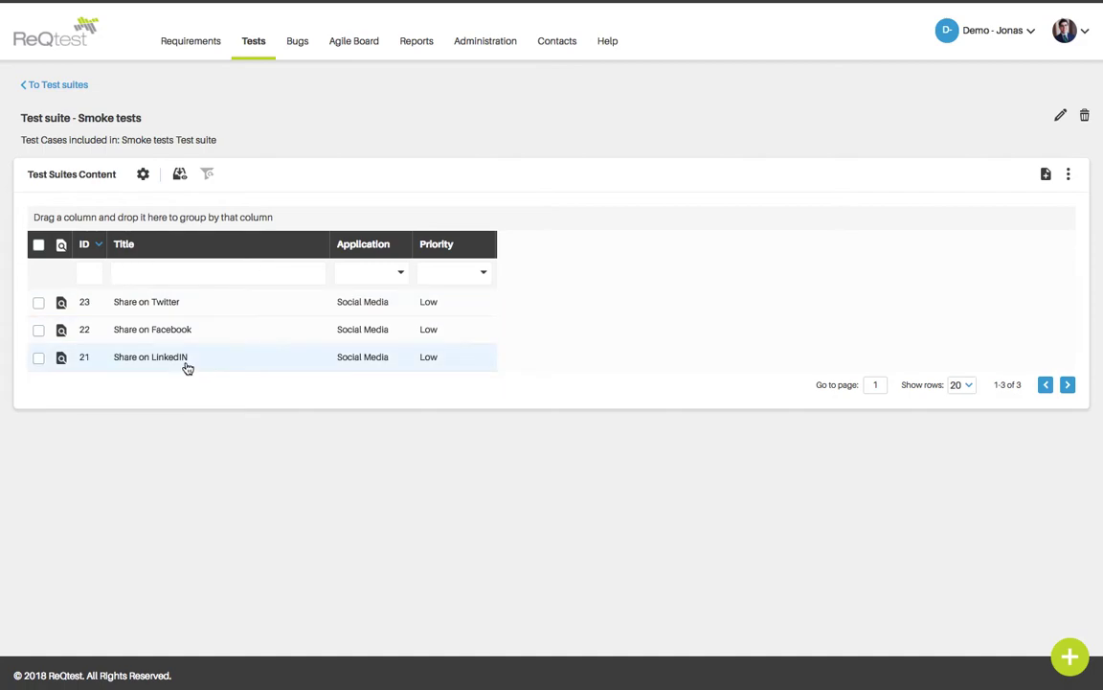
{"action": "left_click", "coordinate": [63, 87]}
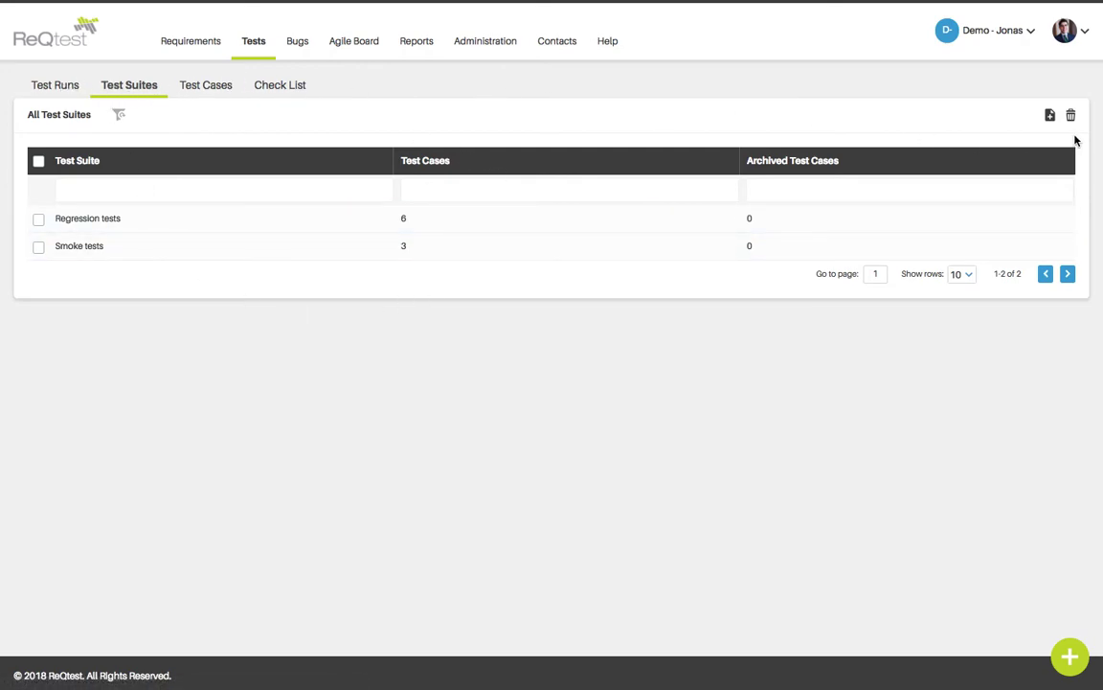
Bring up the Create Test Suite form
{"action": "left_click", "coordinate": [1049, 115]}
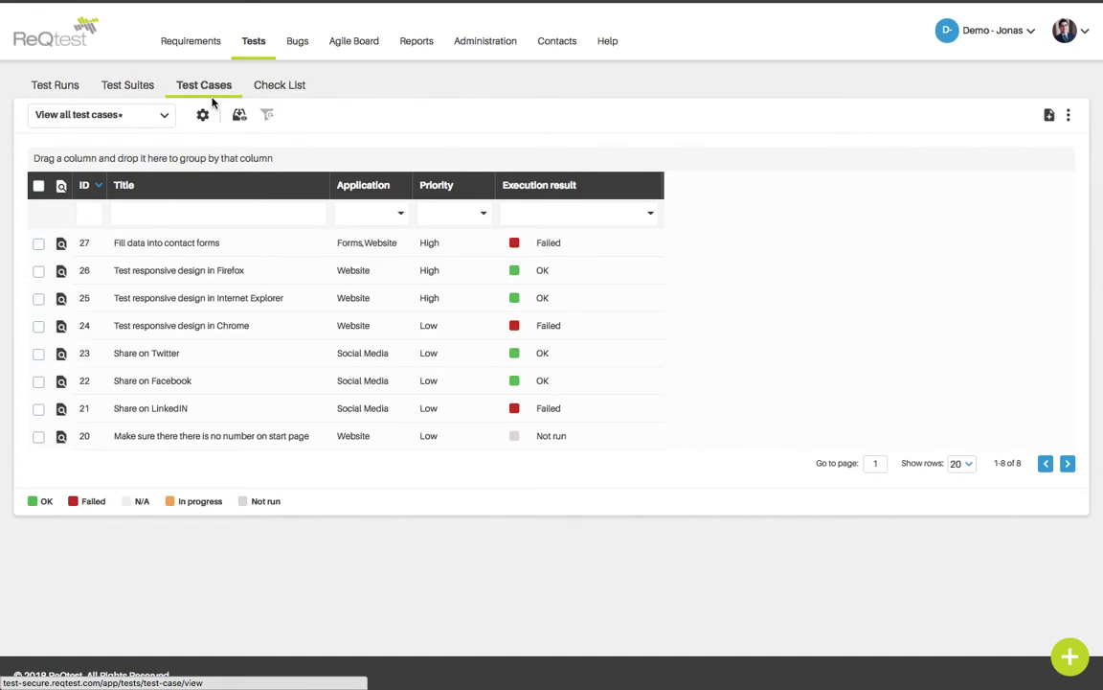
{"action": "left_click", "coordinate": [174, 247]}
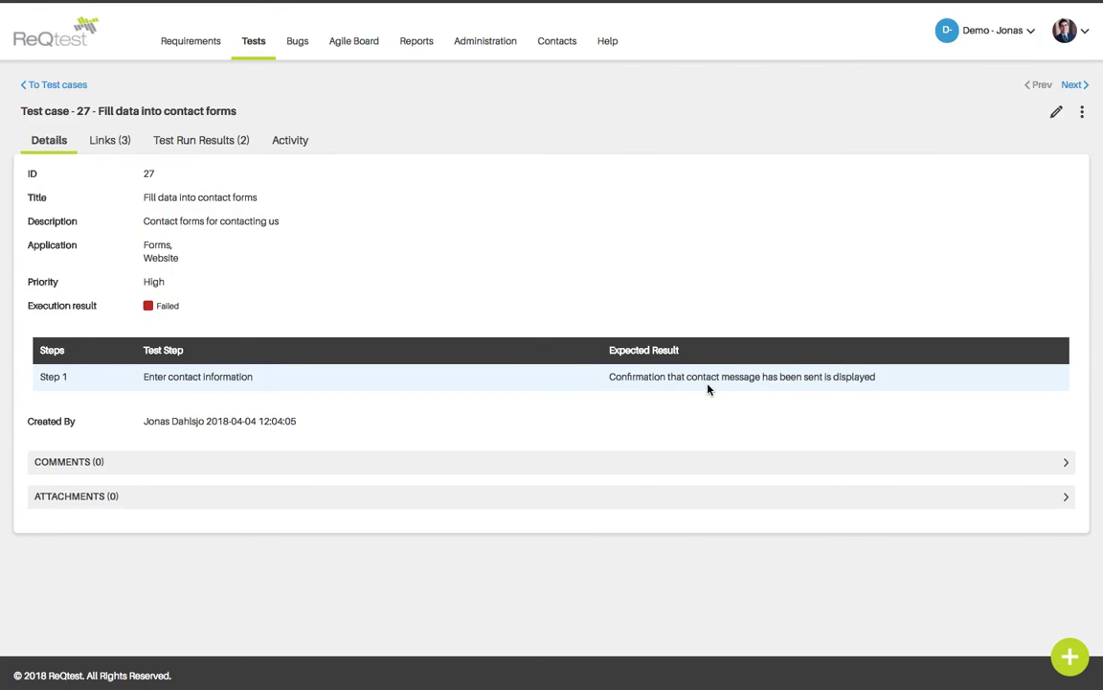
{"action": "left_click", "coordinate": [1057, 116]}
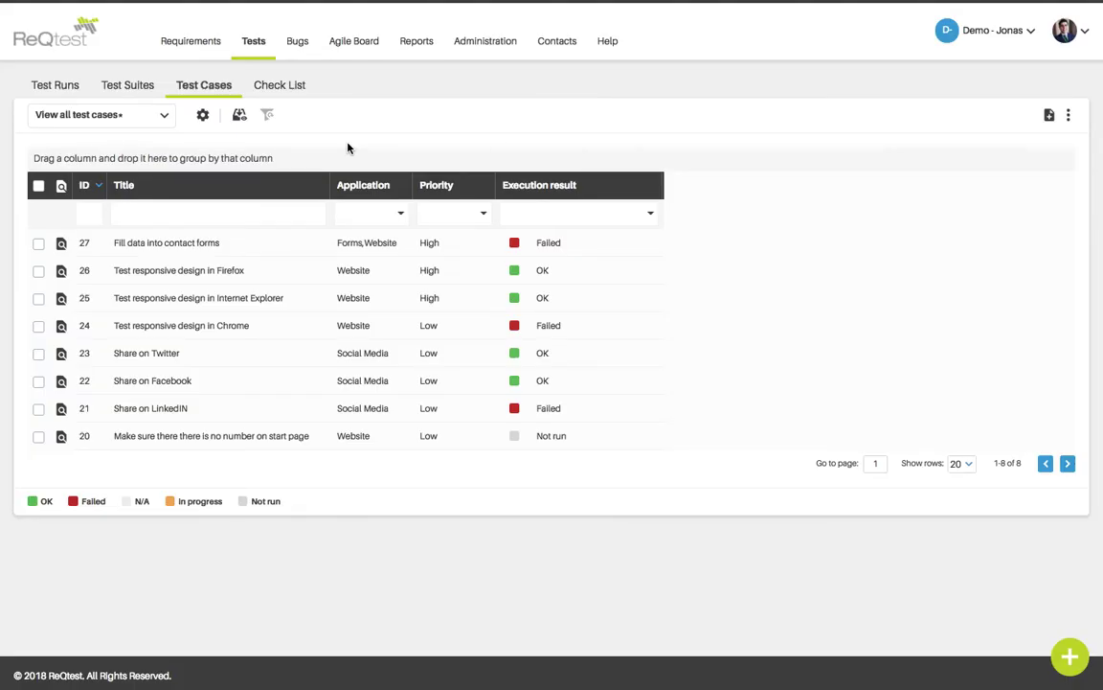
Start a new test case and browse its Application and Priority choices without picking any
{"action": "left_click", "coordinate": [1049, 115]}
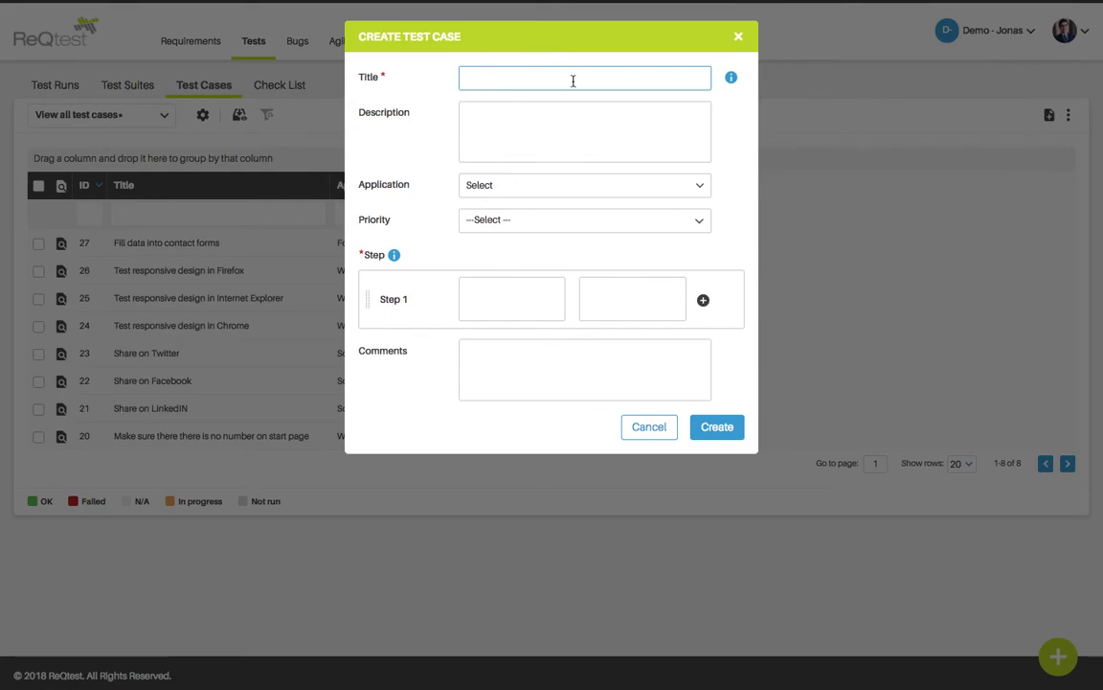
{"action": "left_click", "coordinate": [700, 188]}
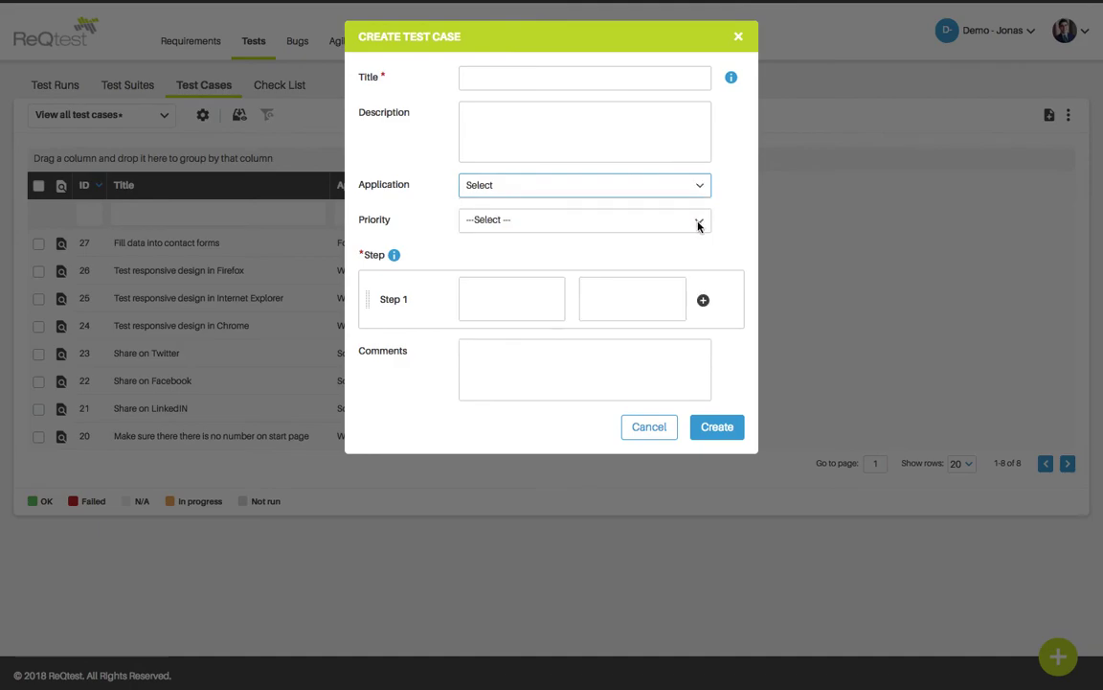
{"action": "left_click", "coordinate": [699, 221]}
{"action": "left_click", "coordinate": [698, 222]}
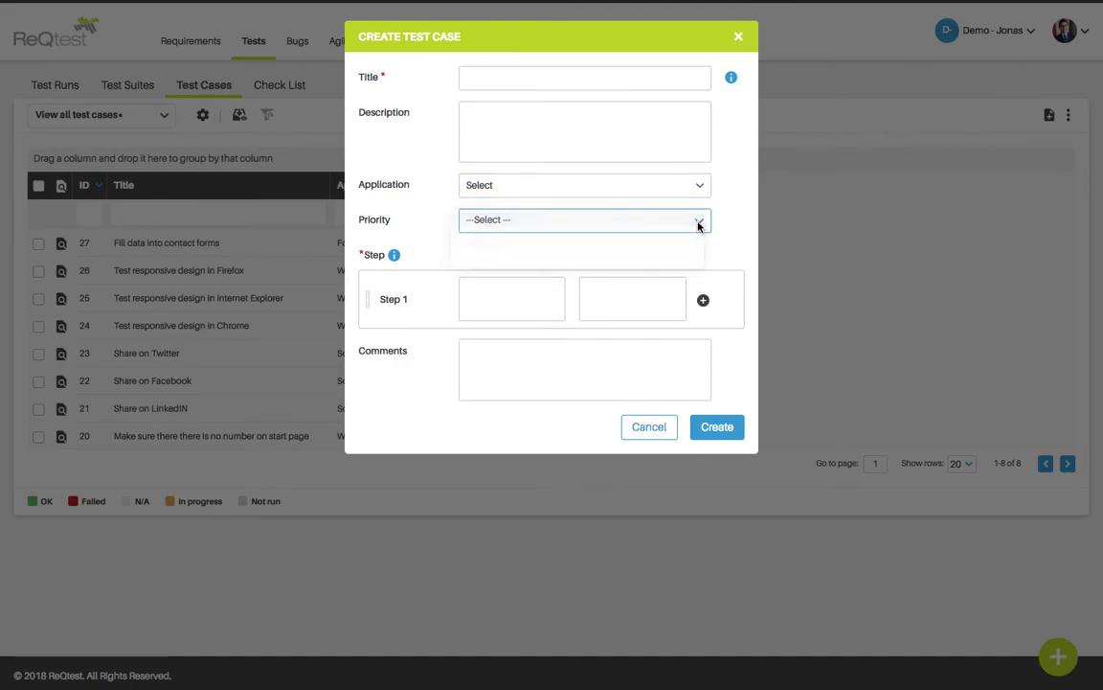
Add three test steps to the draft test case, then remove the third
{"action": "left_click", "coordinate": [491, 286]}
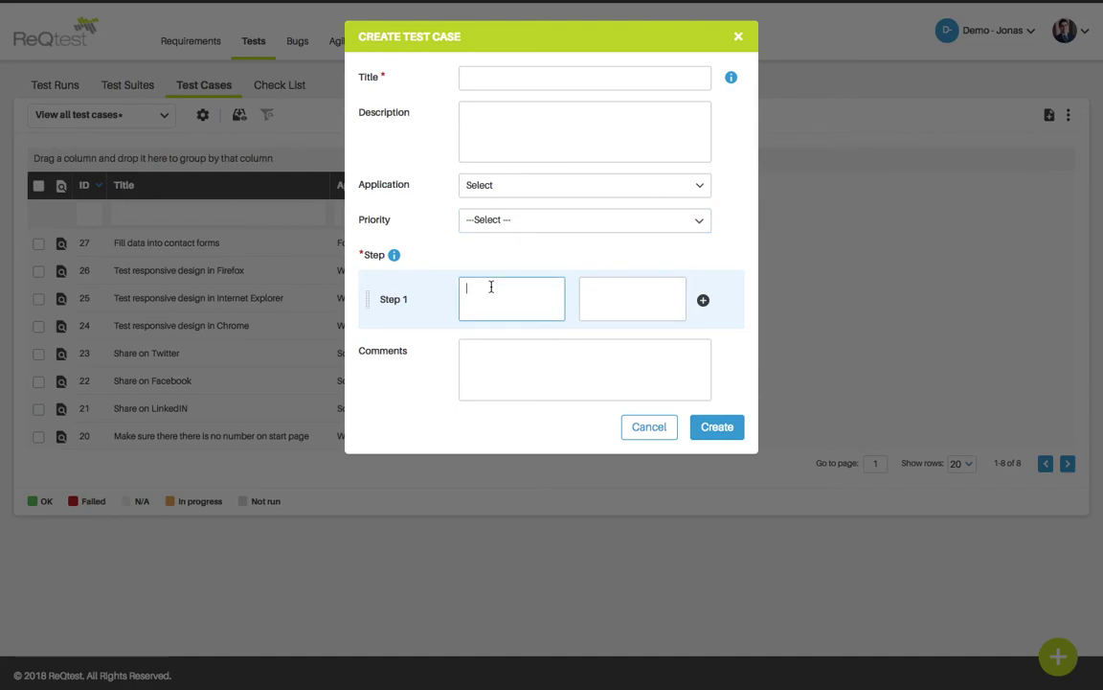
{"action": "left_click", "coordinate": [703, 301]}
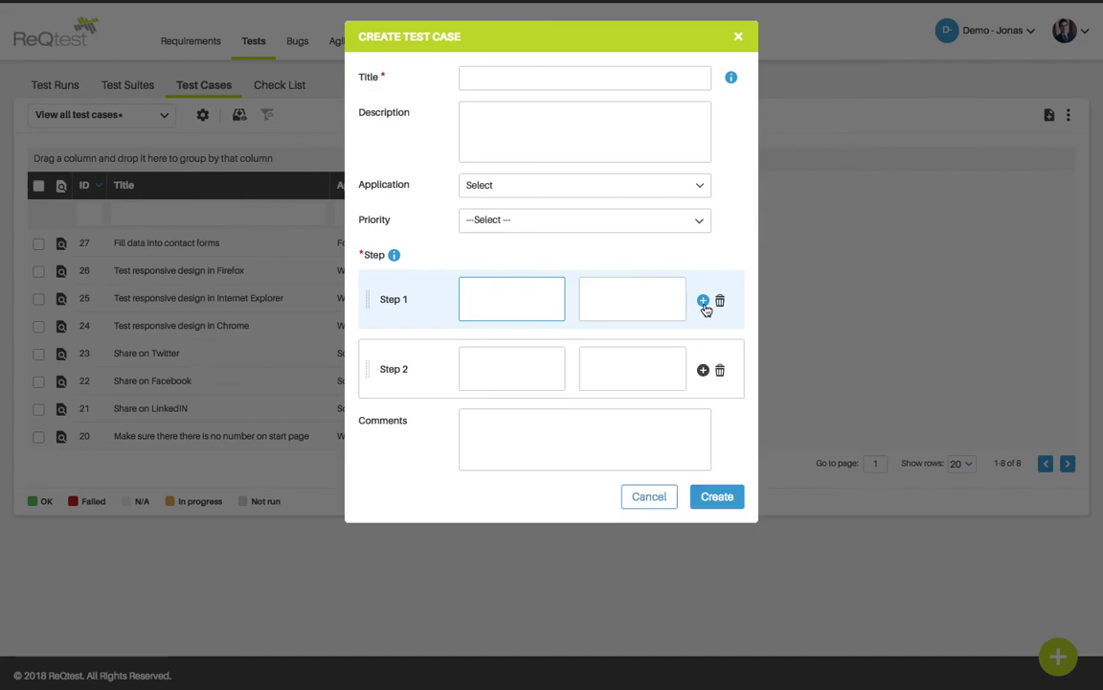
{"action": "left_click", "coordinate": [703, 370]}
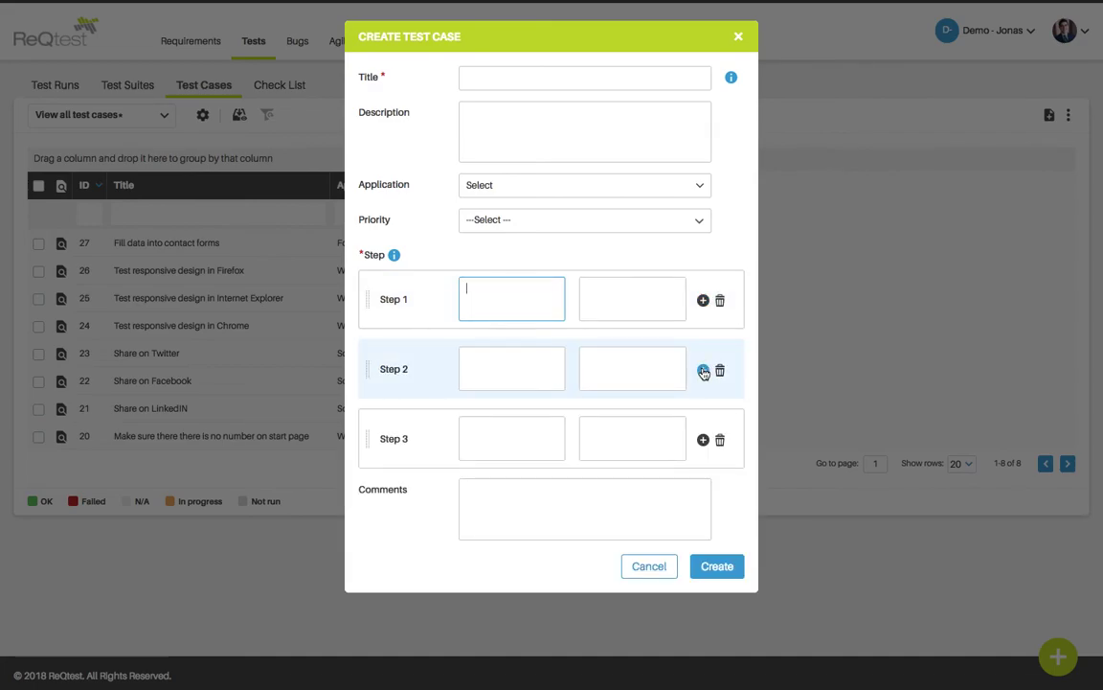
{"action": "left_click", "coordinate": [721, 440]}
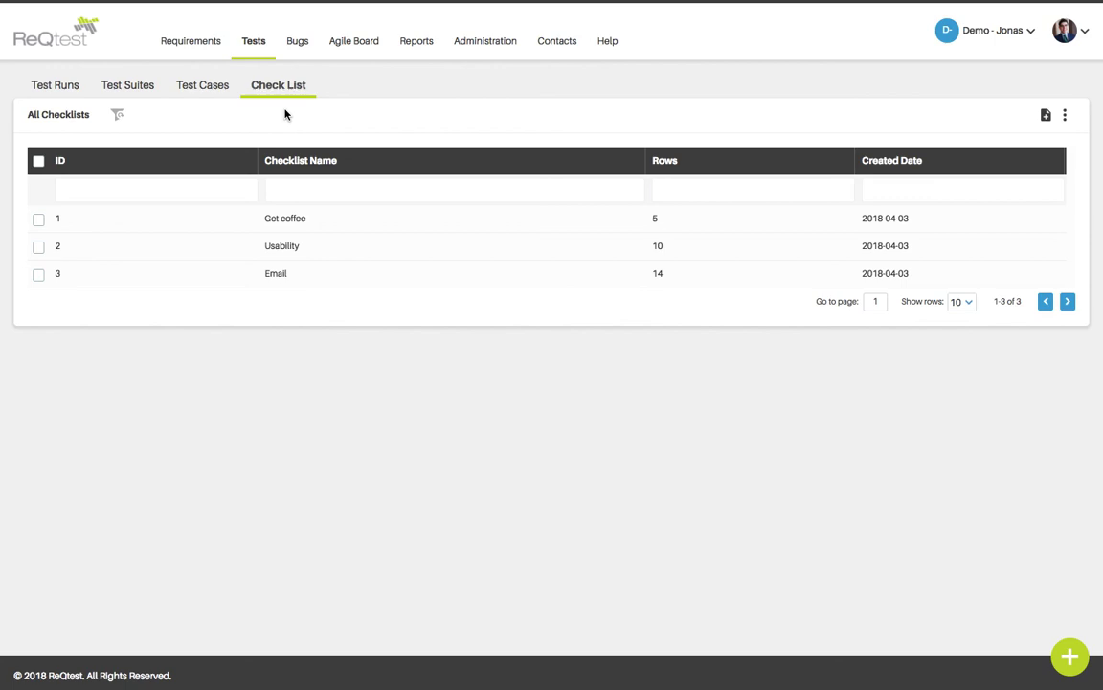
Bring up the blank Create Checklist dialog from the Check List page
{"action": "left_click", "coordinate": [1046, 115]}
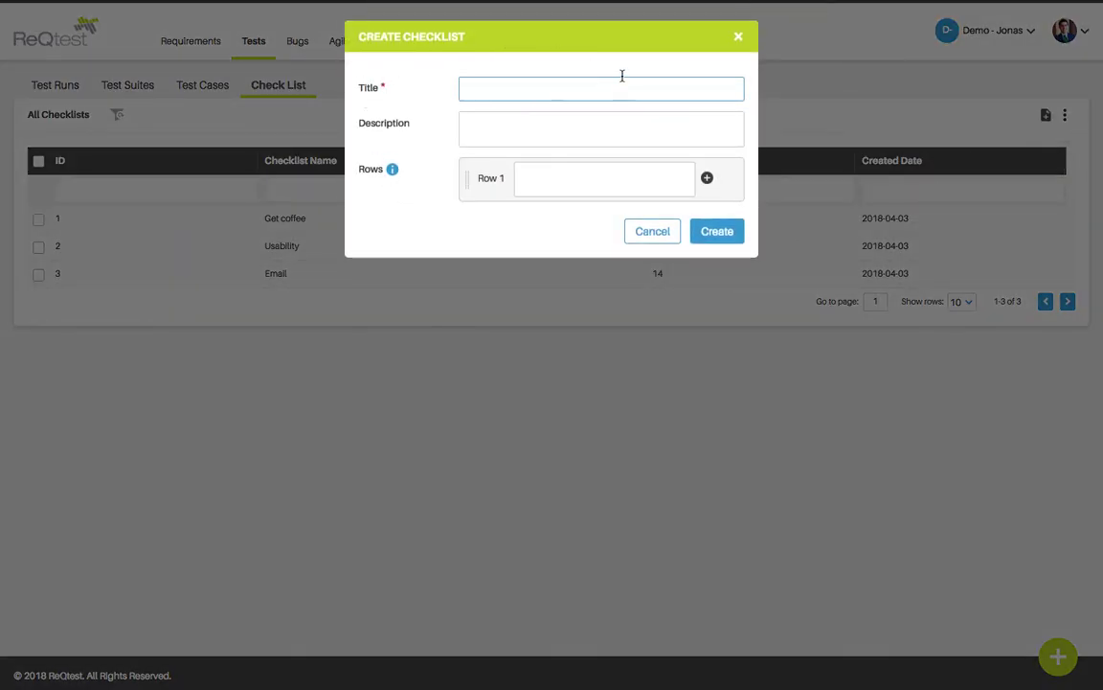